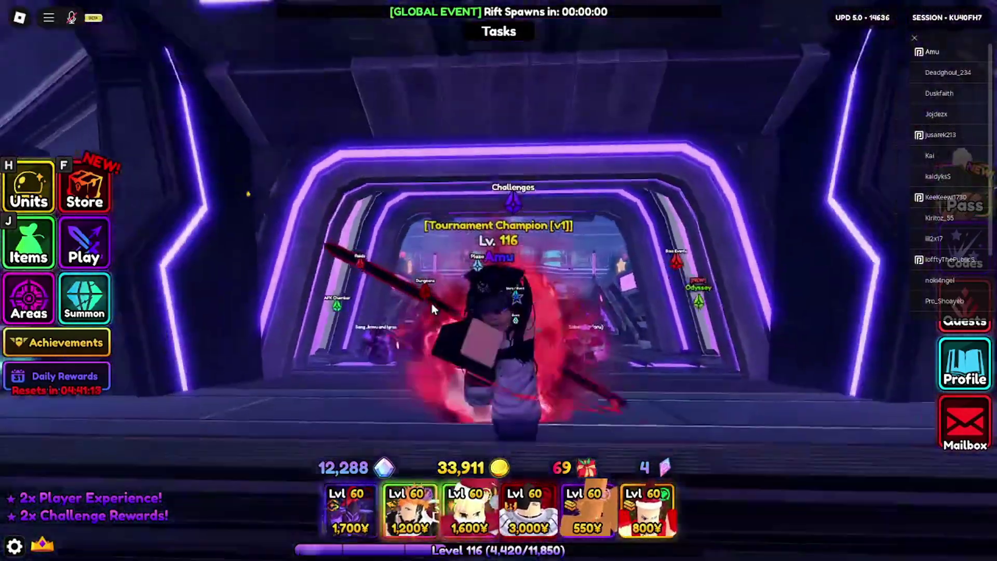
Walk through the Challenges tunnel to view the Trait Reroll challenge list, then walk to the Challenge area
key("w")
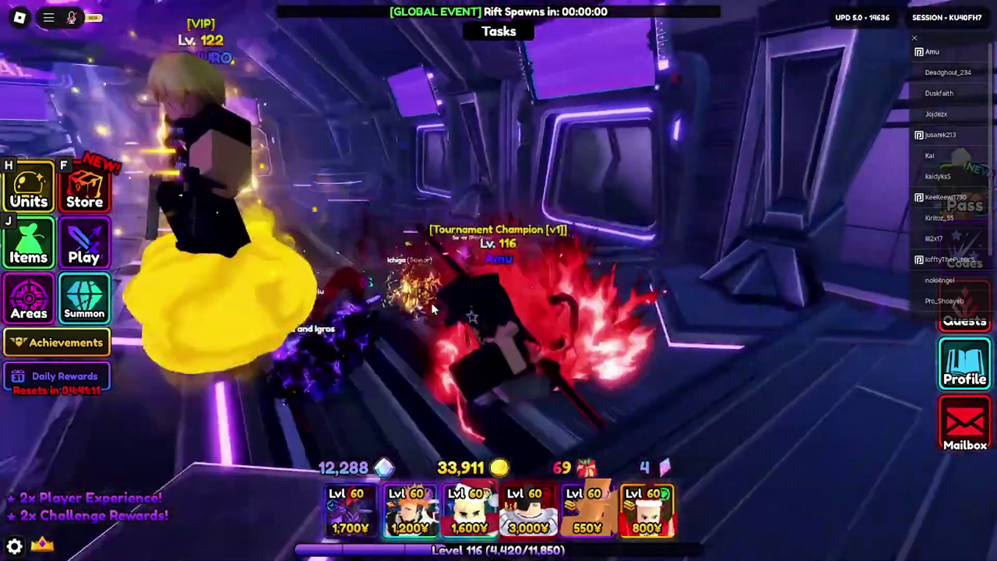
key("w")
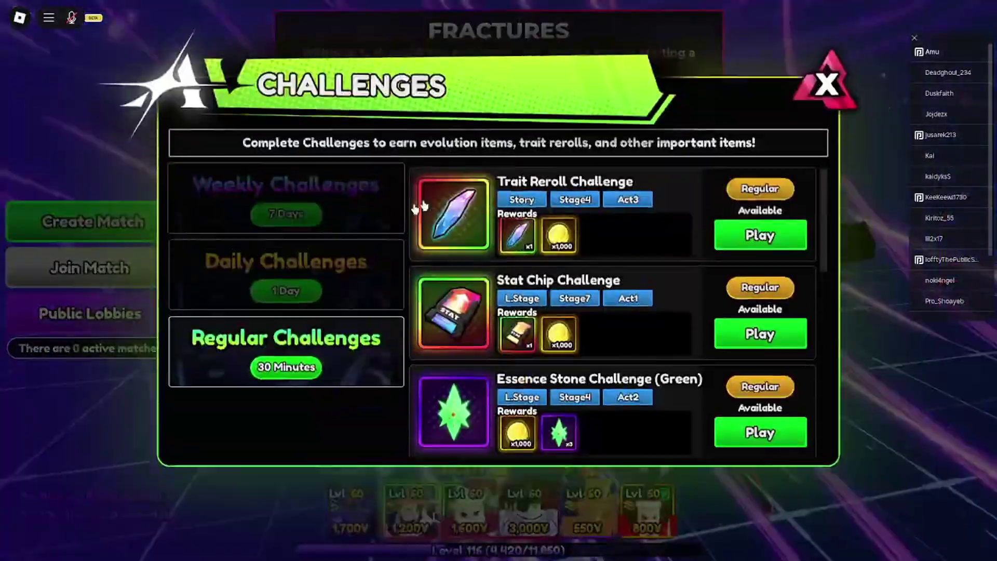
key("s")
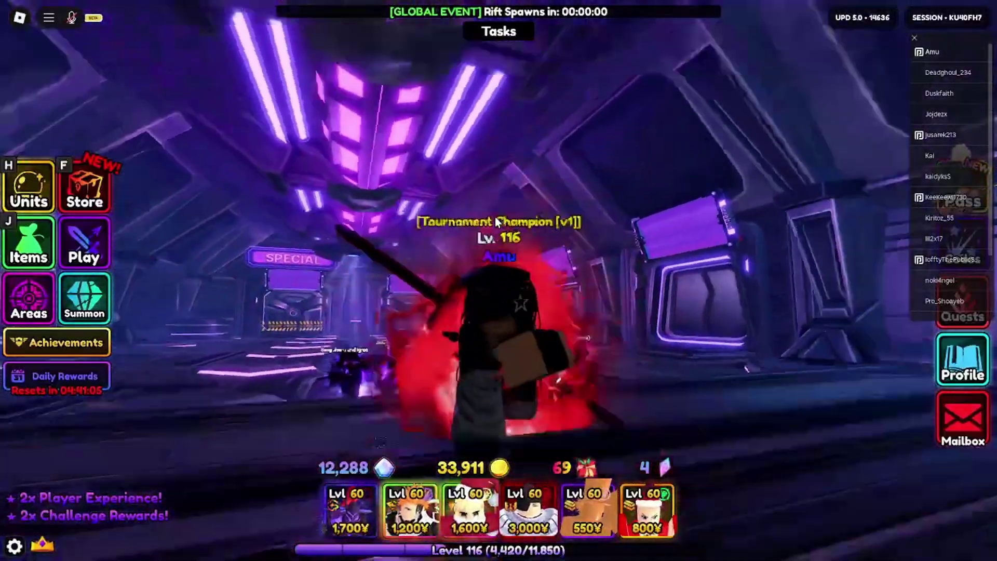
key("s")
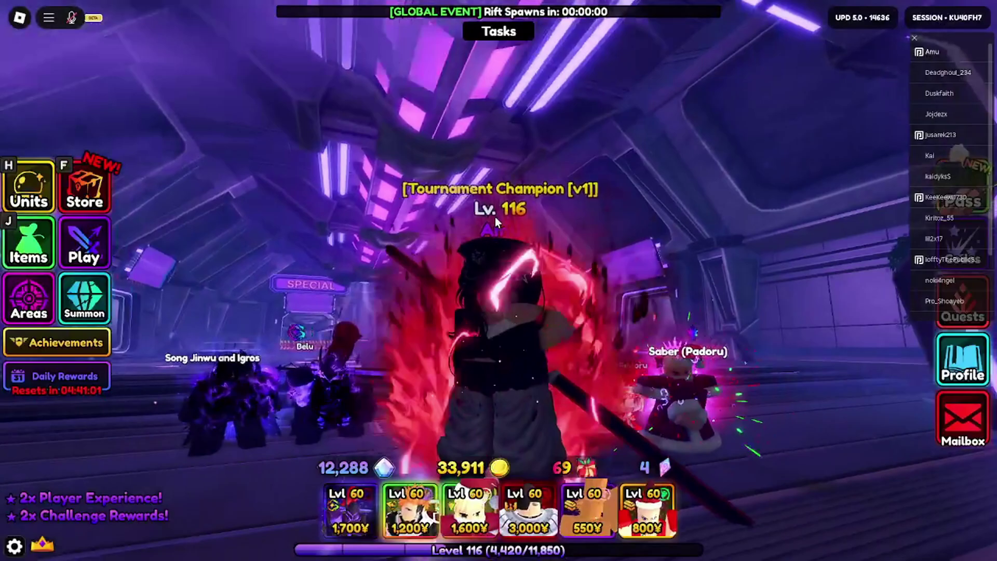
key("s")
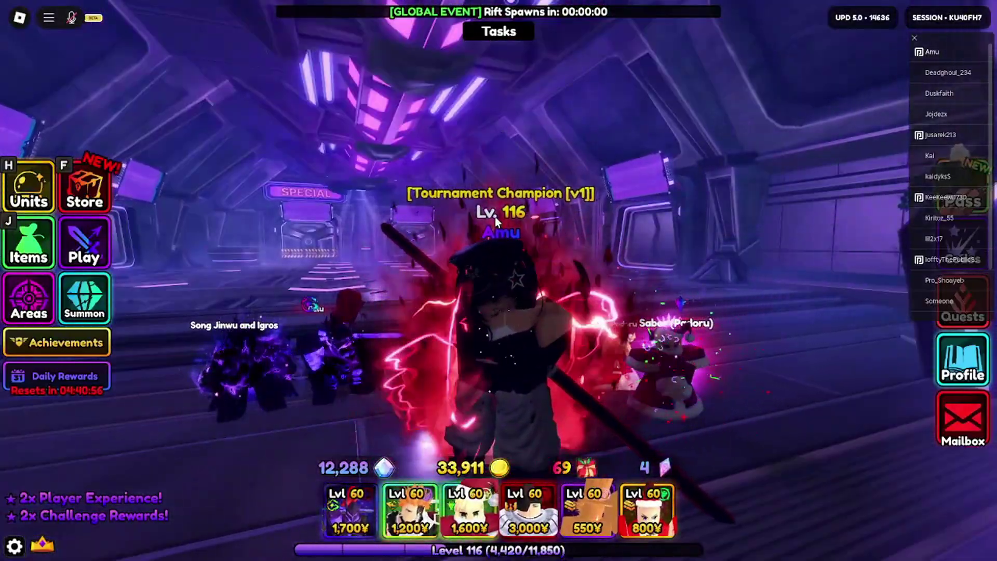
key("s")
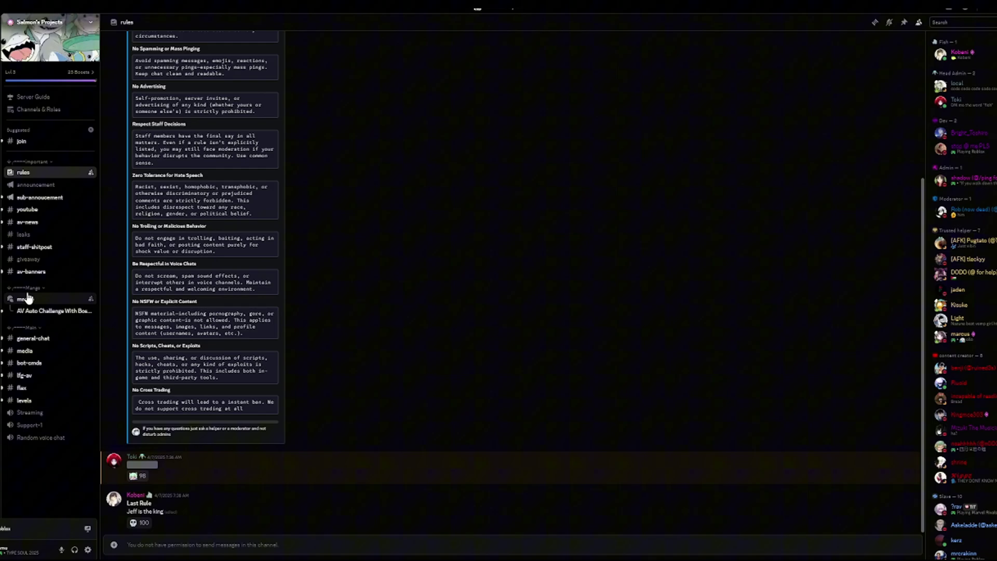
Open the AV Auto Challenge thread in the mango forum and follow its pinned 5.2.0 Download Link
left_click(29, 301)
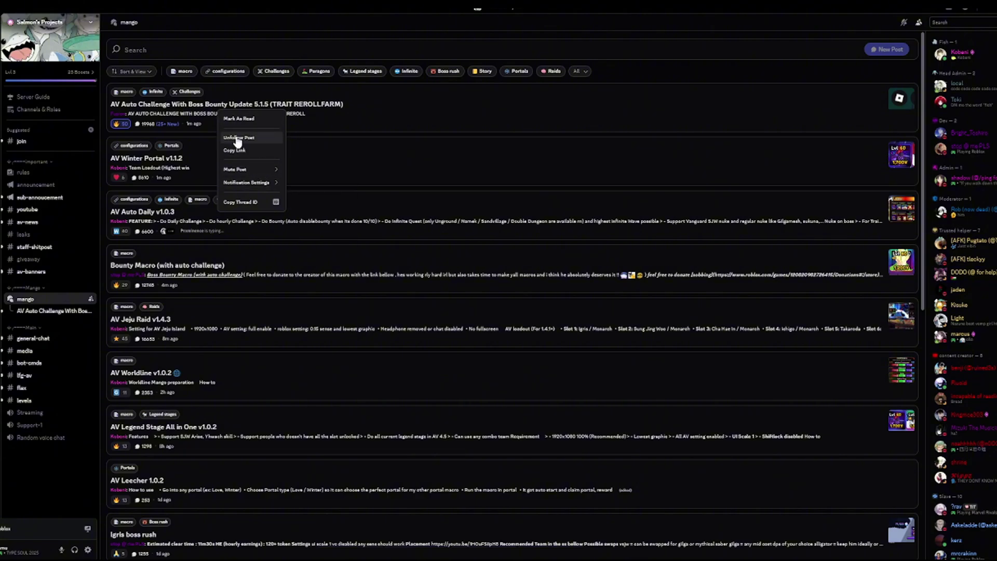
left_click(43, 320)
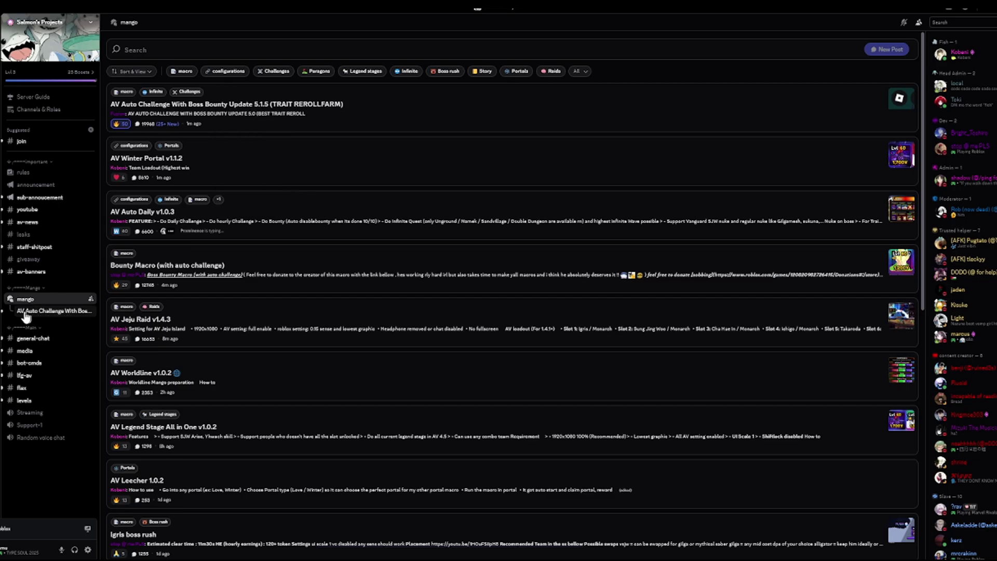
left_click(55, 312)
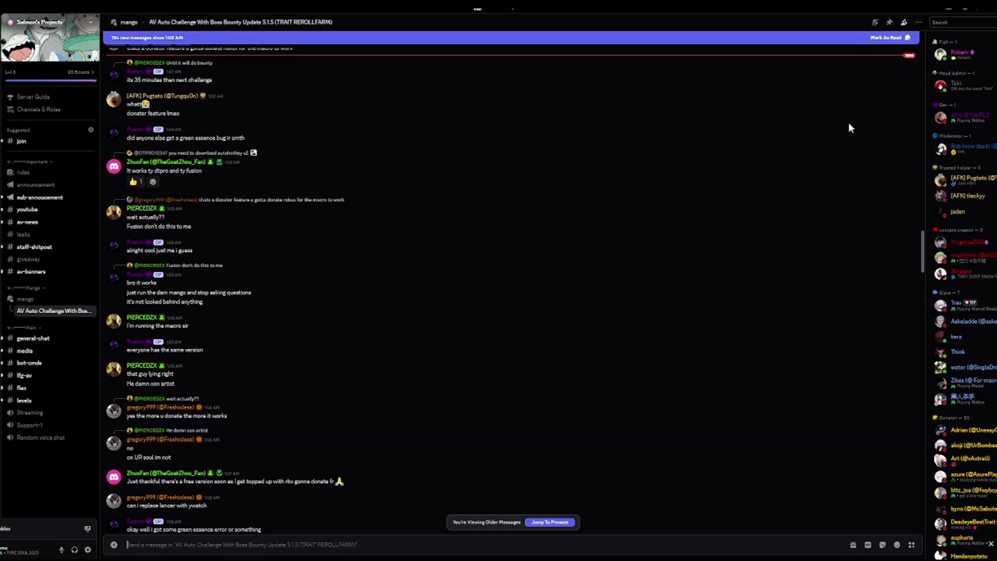
left_click(891, 23)
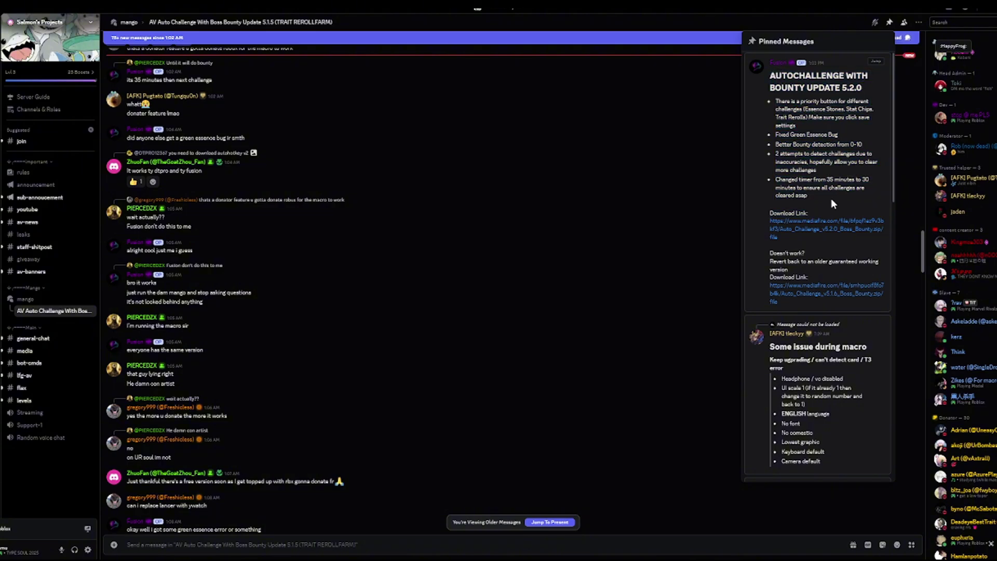
left_click_drag(814, 213, 766, 214)
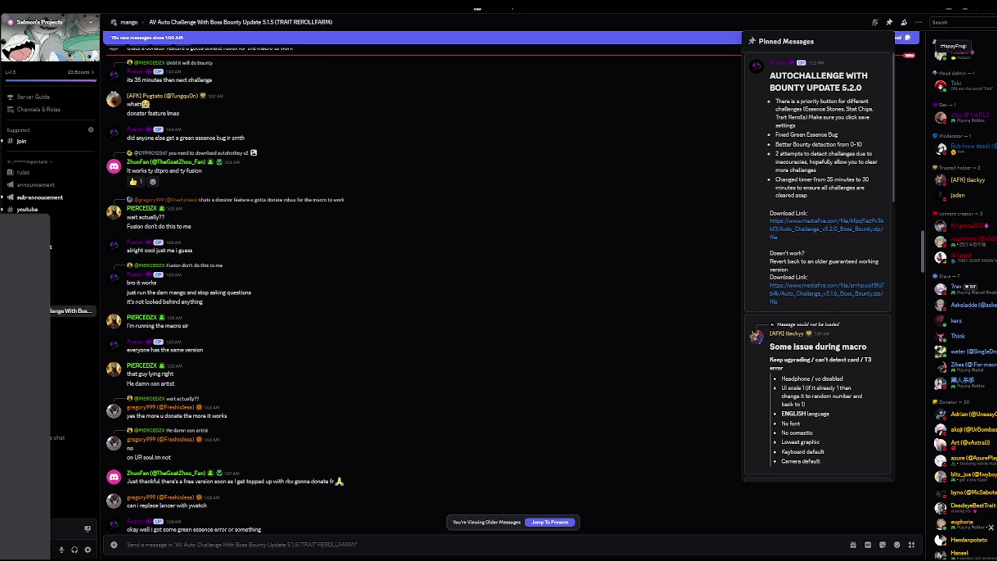
left_click(826, 222)
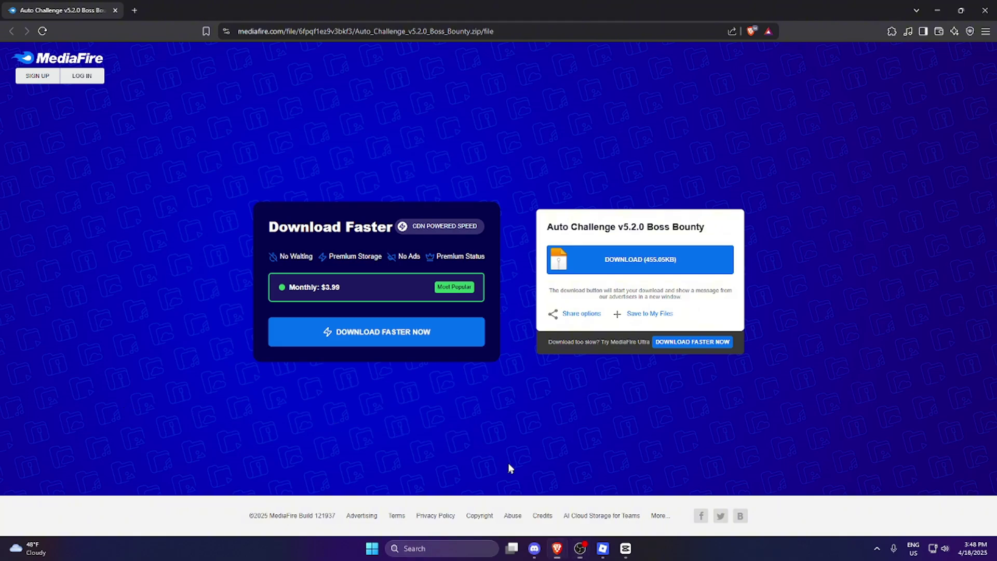
Download the 455.05KB Auto Challenge v5.2.0 Boss Bounty zip and save it
left_click(653, 265)
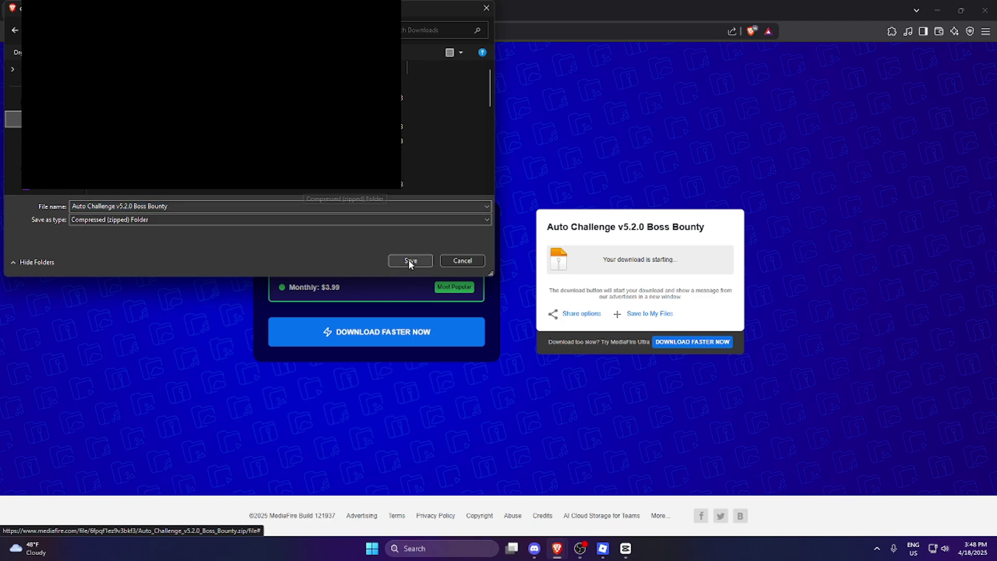
left_click(408, 260)
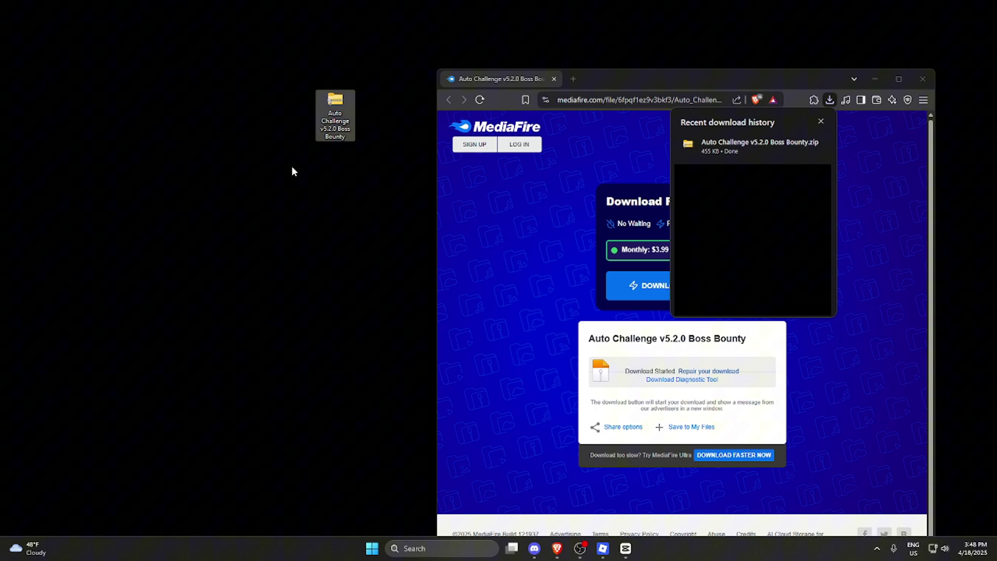
Extract the Auto Challenge v5.2.0 Boss Bounty zip on the desktop with Extract All
key("super+d")
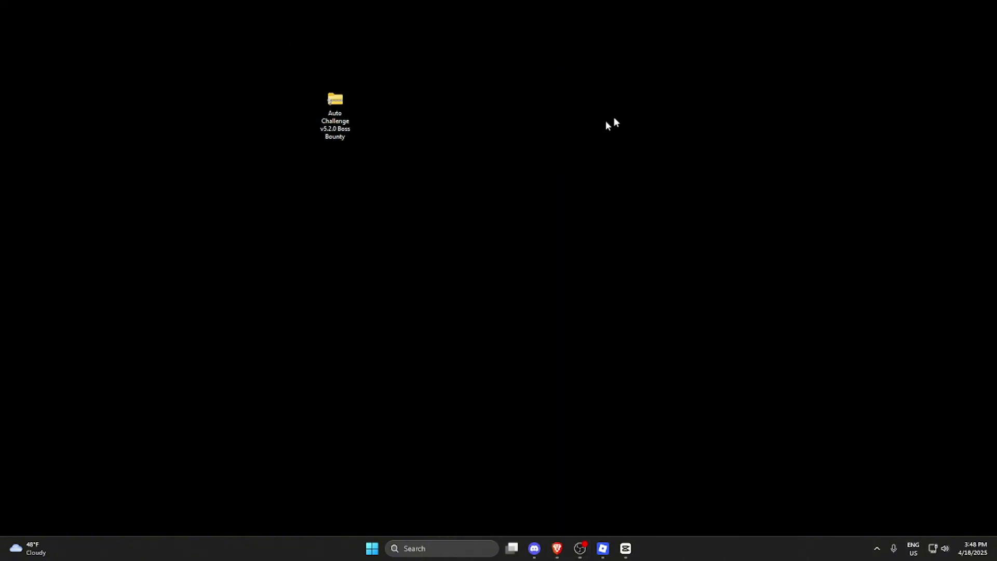
right_click(335, 114)
left_click(419, 205)
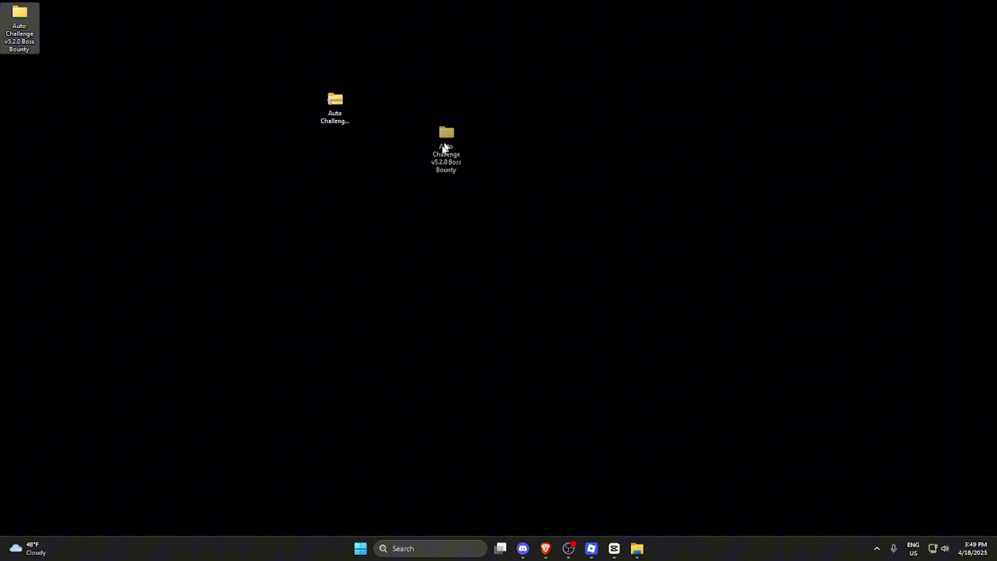
left_click_drag(442, 148, 448, 148)
left_click_drag(334, 101, 463, 172)
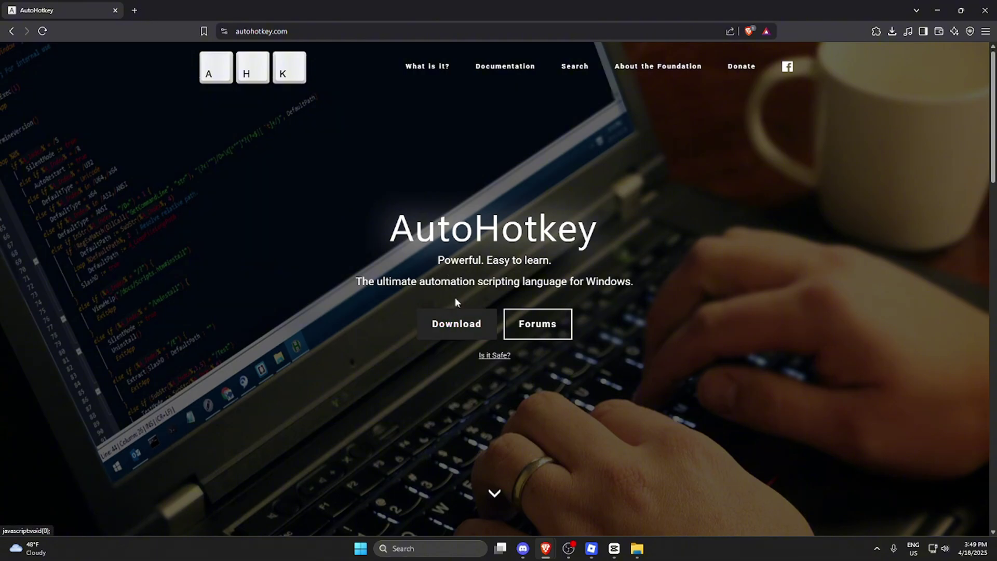
Download and run the AutoHotkey v2.0 installer, then close it and return to the macro folder
left_click(454, 326)
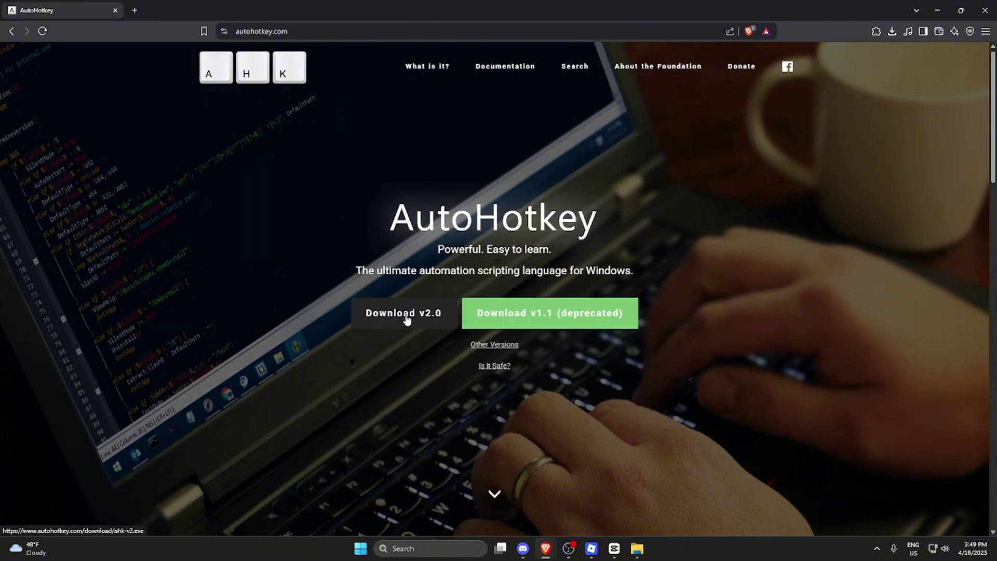
left_click(406, 323)
key("Return")
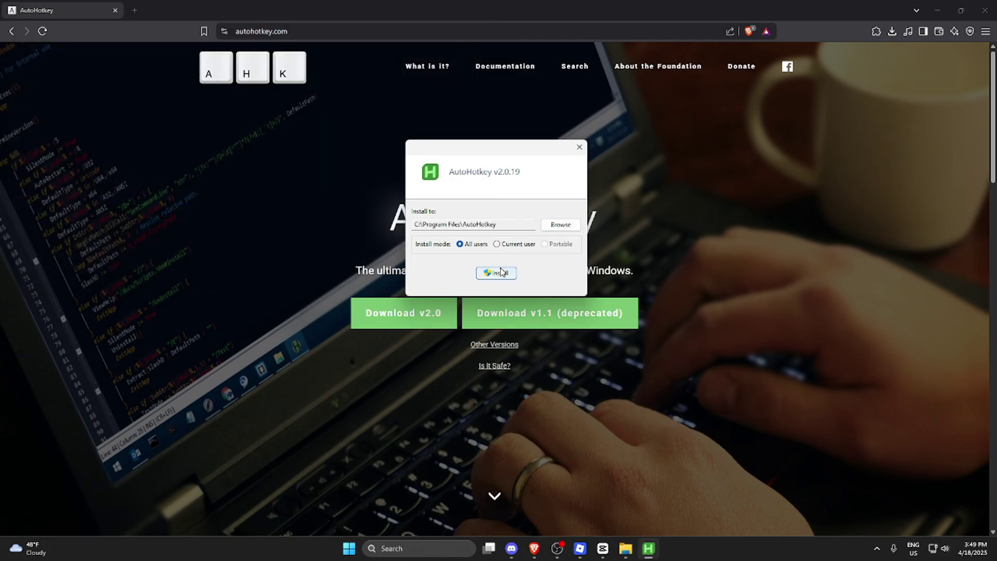
left_click(580, 147)
left_click(937, 11)
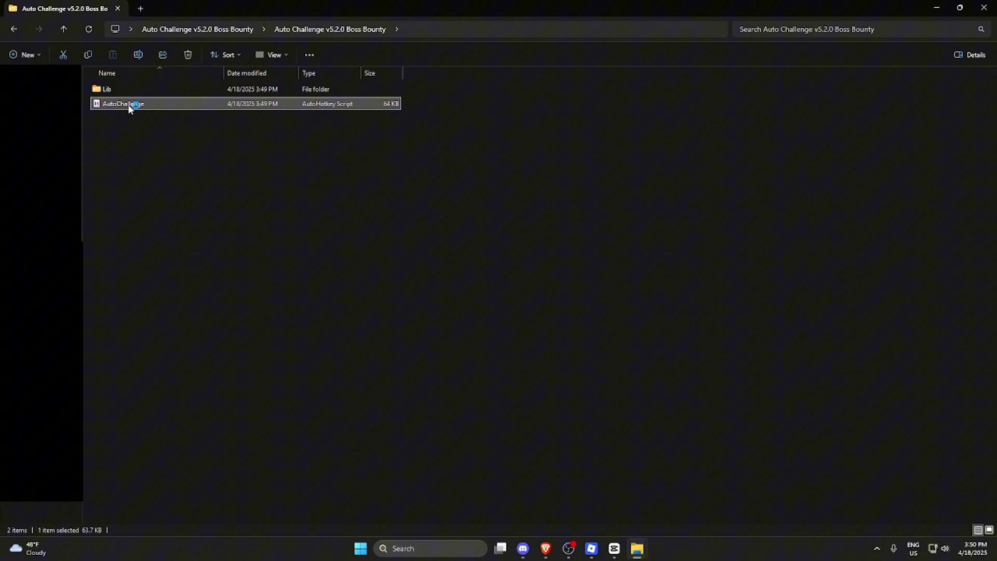
Bring Roblox behind the Bounty with Auto Challenge v5.2.0 panel and fit it with F1
left_click(932, 6)
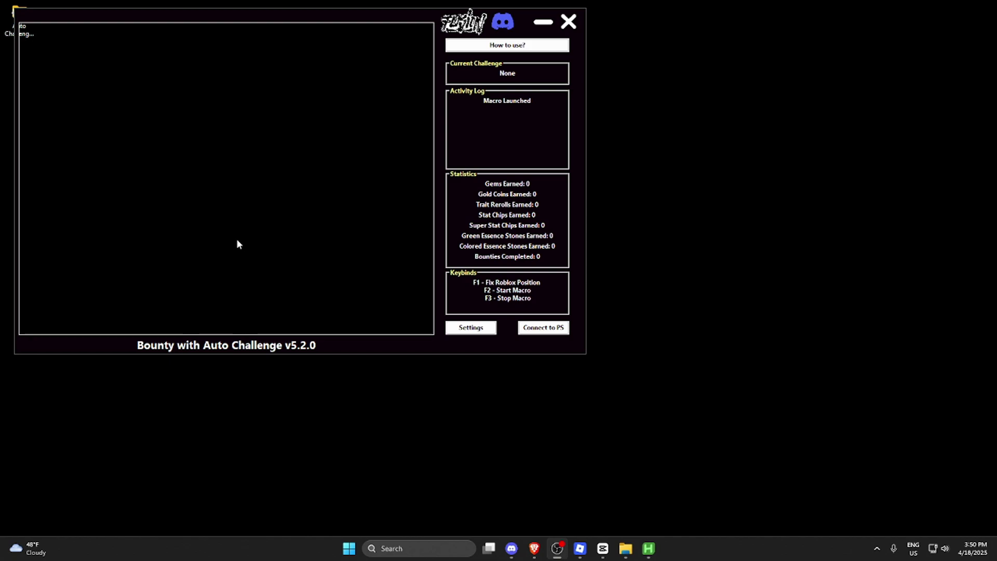
left_click(580, 548)
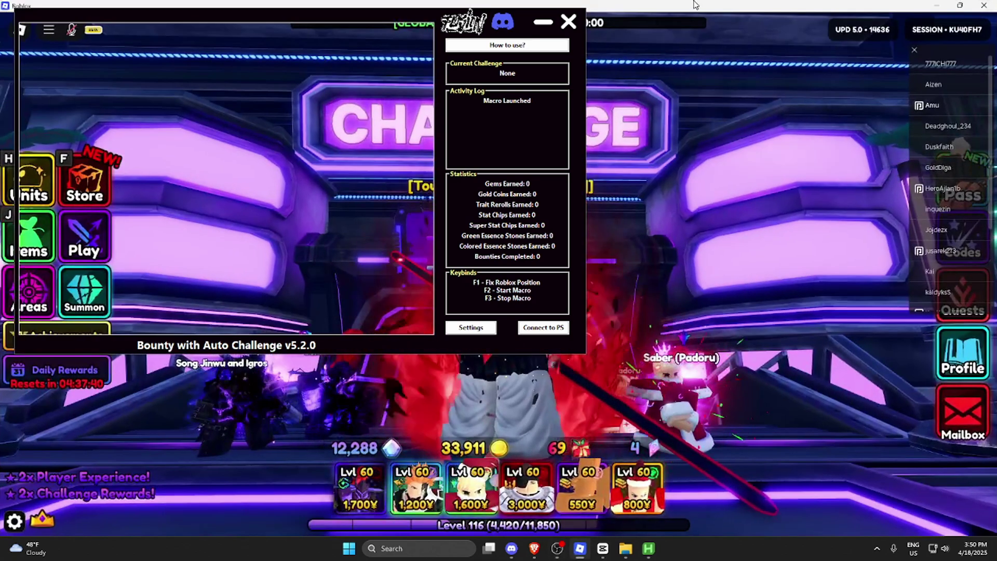
key("F1")
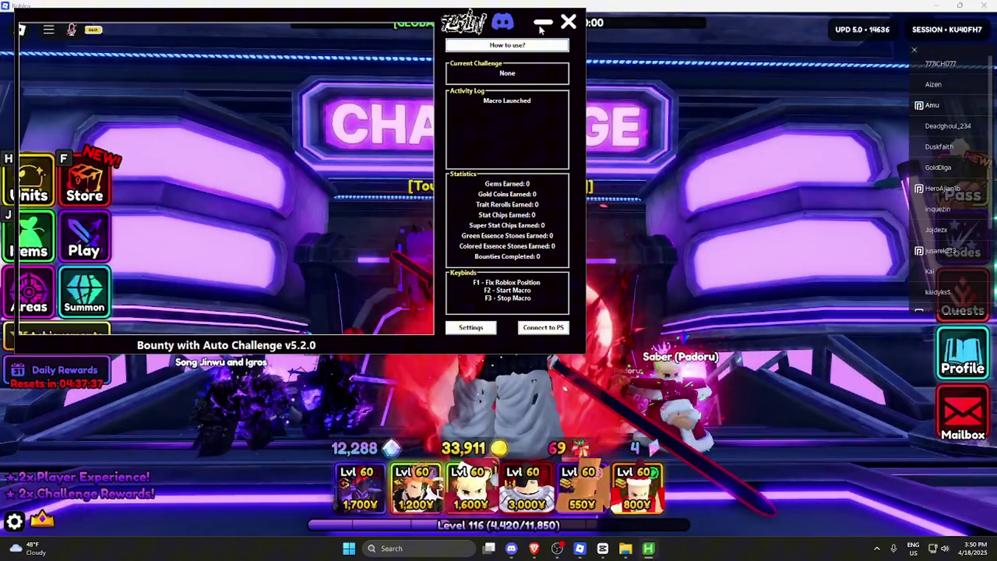
left_click(405, 19)
key("super")
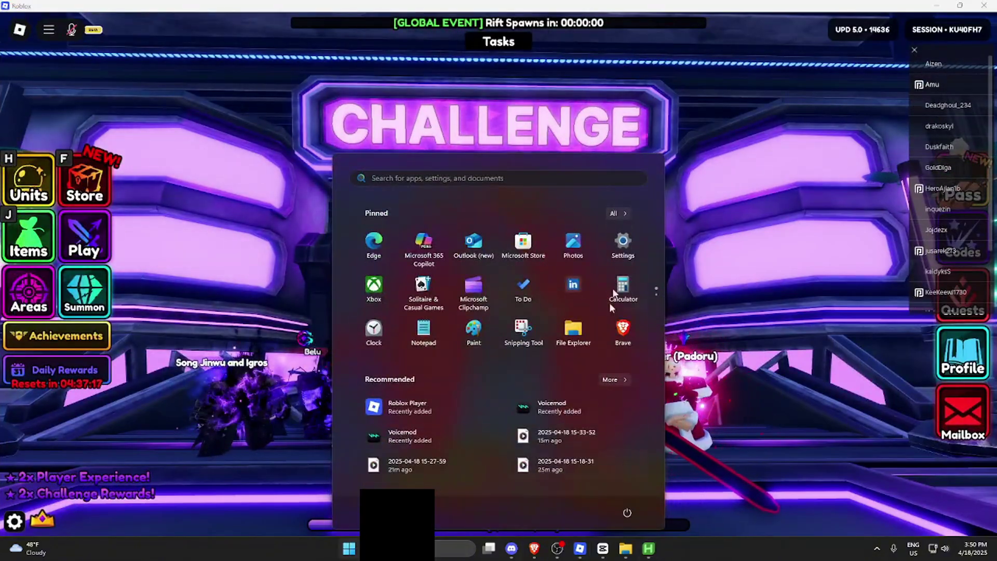
left_click(622, 241)
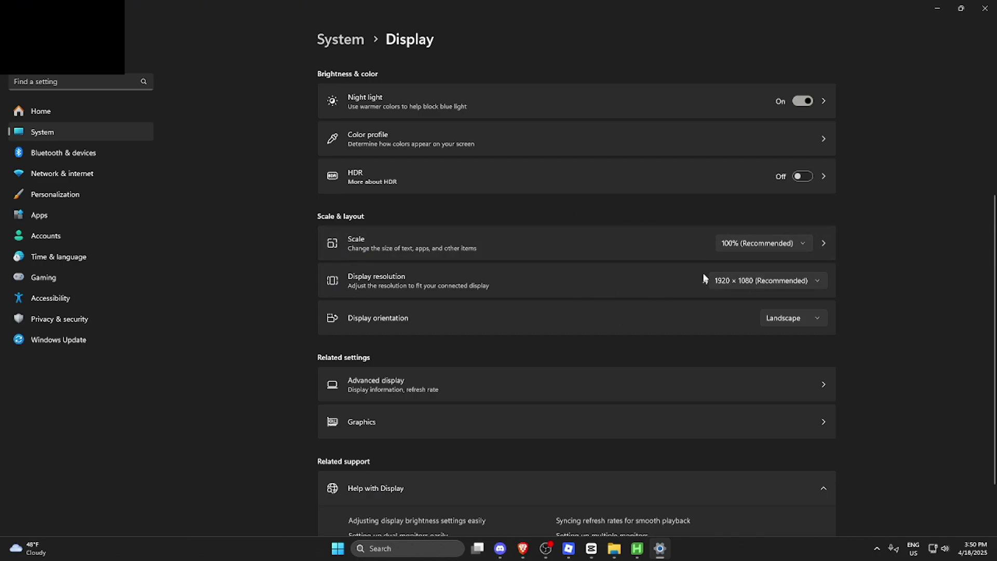
left_click(765, 282)
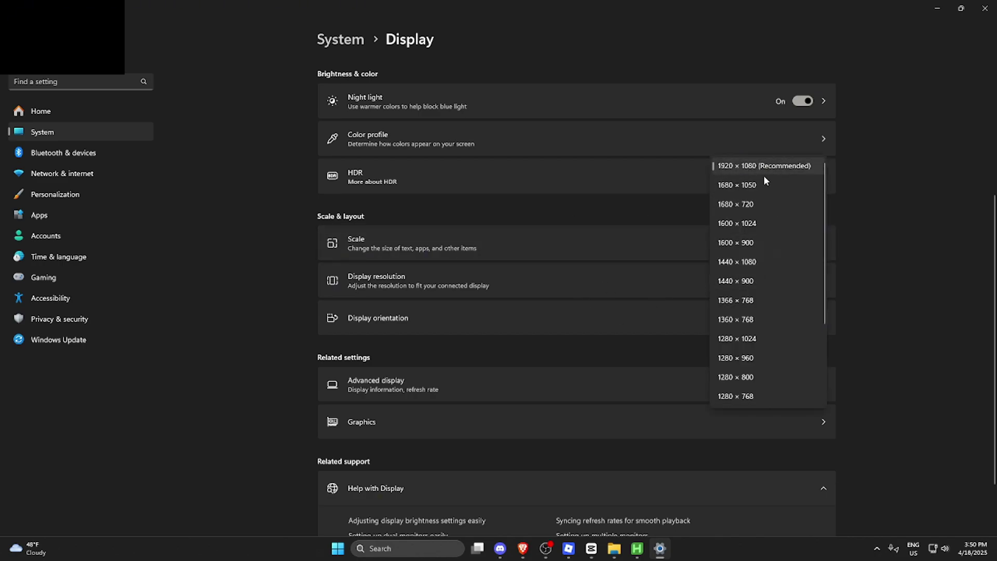
left_click(796, 165)
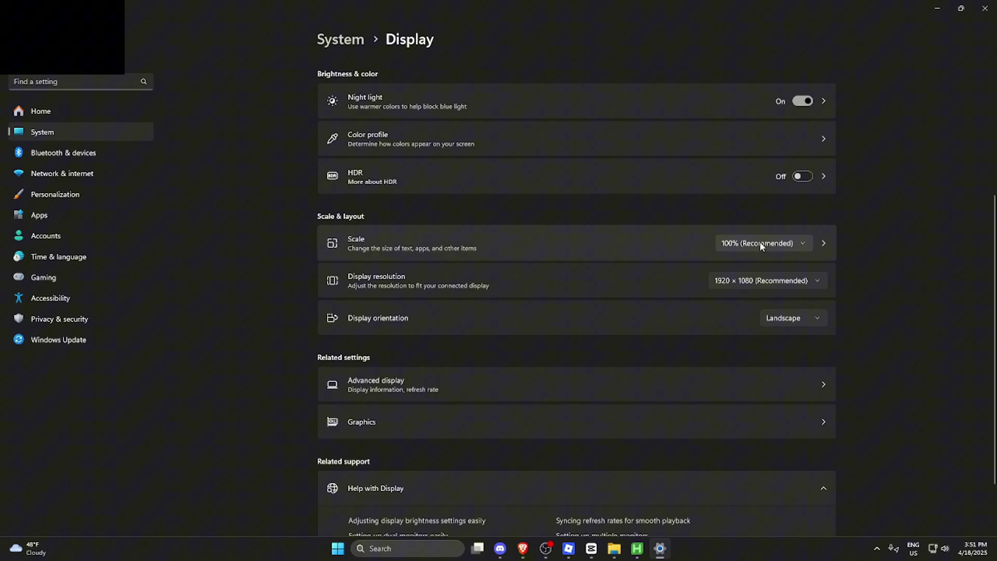
Return to Roblox and lower the camera sensitivity in the Roblox settings
key("alt+Tab")
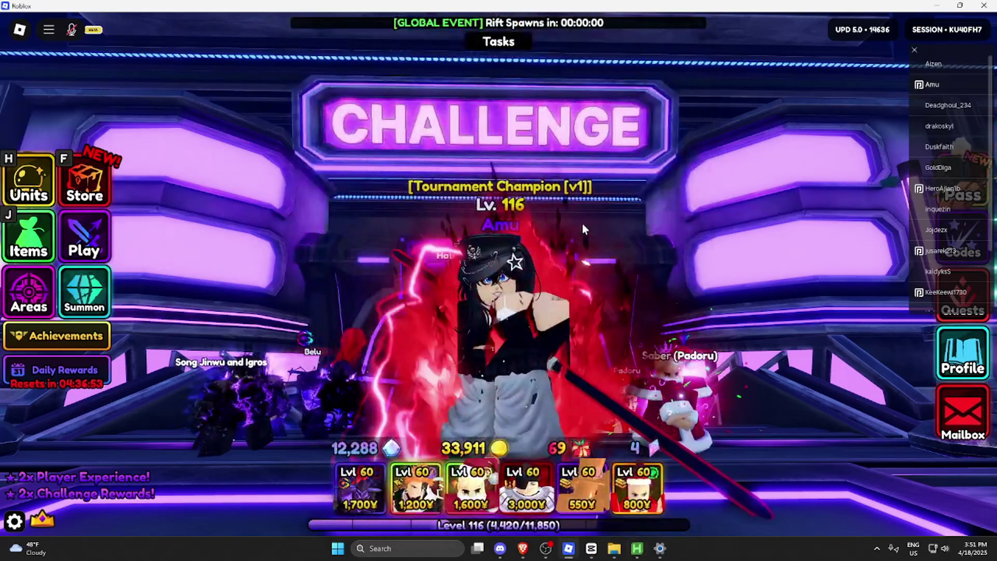
key("Escape")
left_click(427, 98)
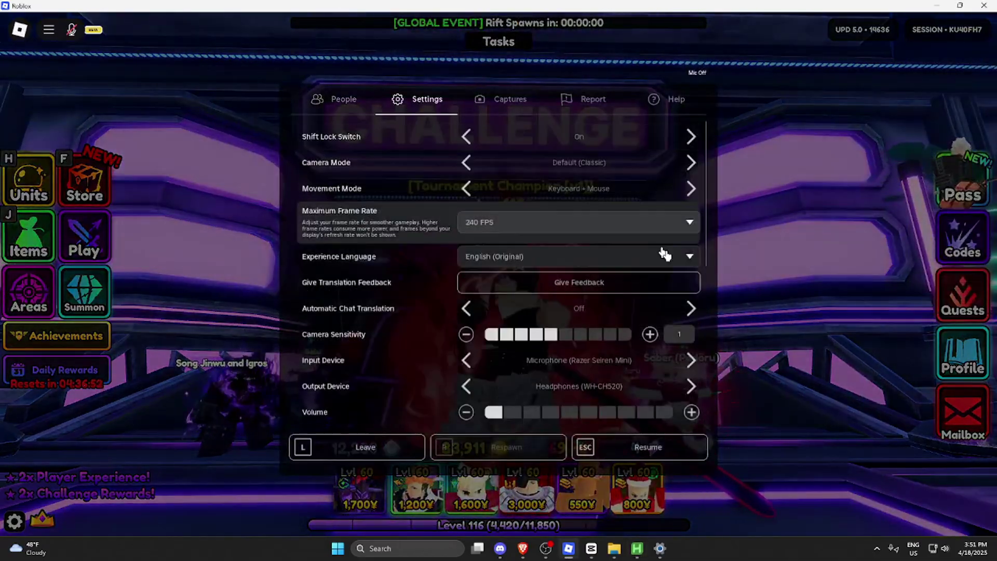
left_click(679, 333)
key("Escape")
key("Escape")
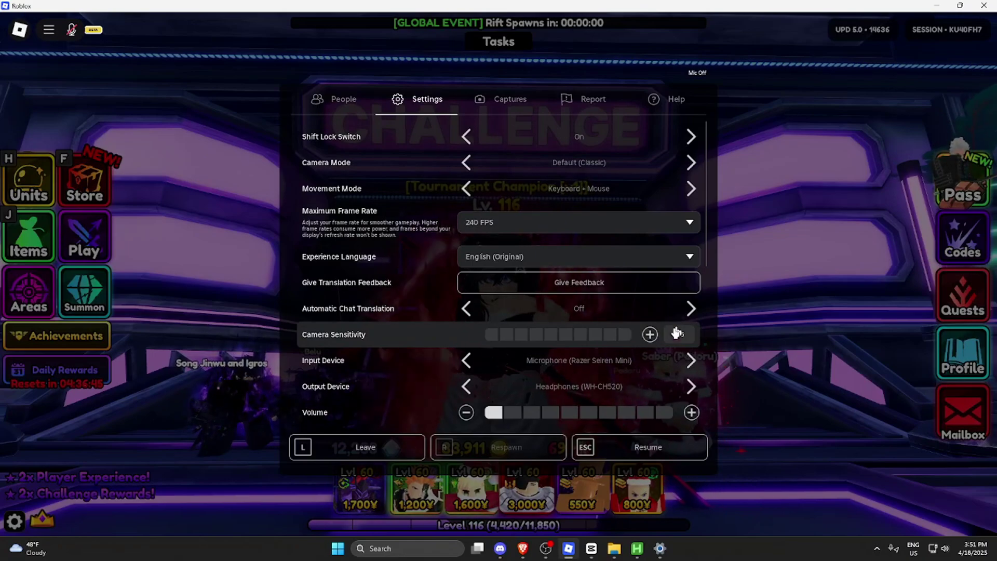
Cap Maximum Frame Rate at 60 FPS and close the pause menu and game Settings panel
left_click(506, 224)
left_click(505, 269)
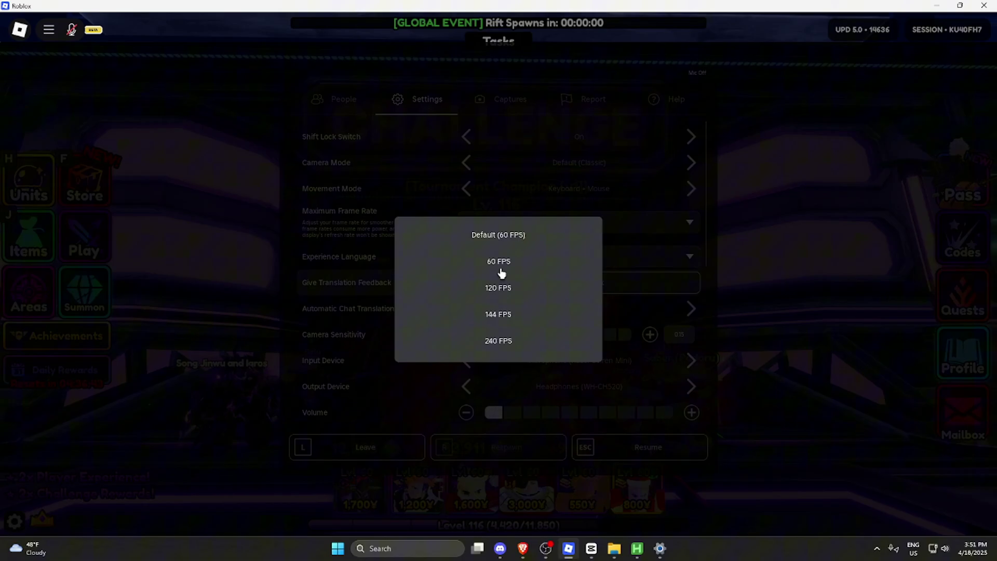
key("Escape")
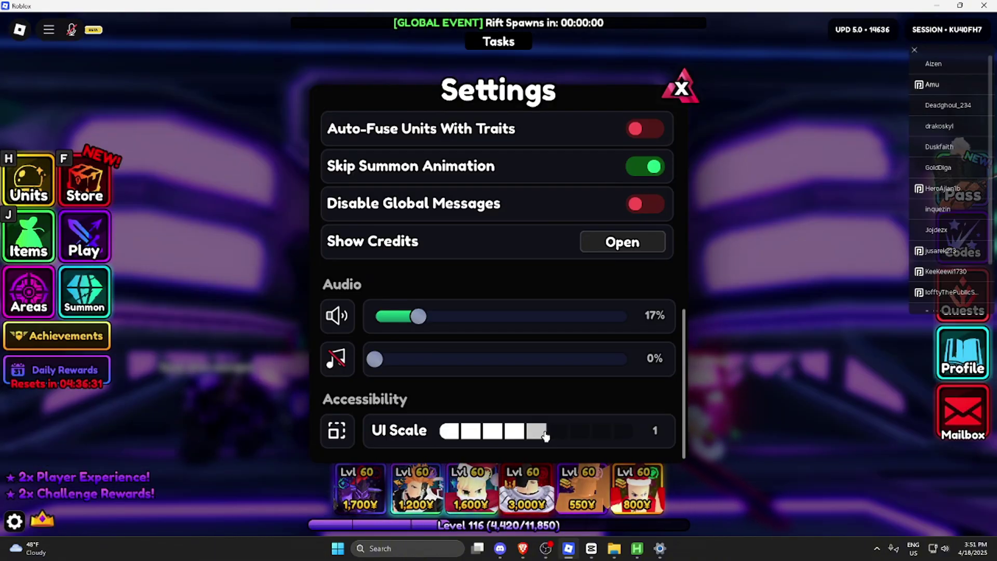
left_click(681, 87)
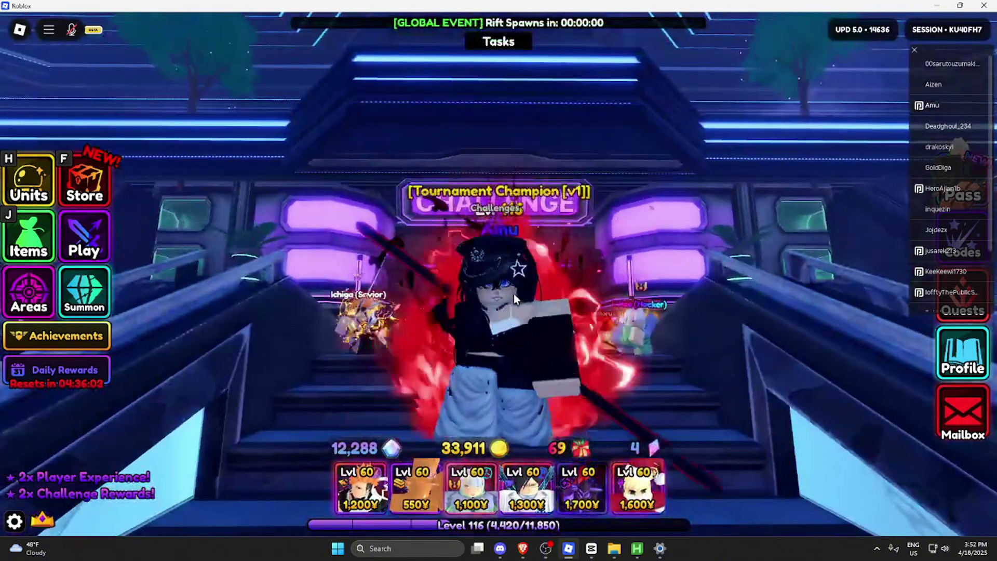
Move the avatar forward toward the Challenge sign
key("w")
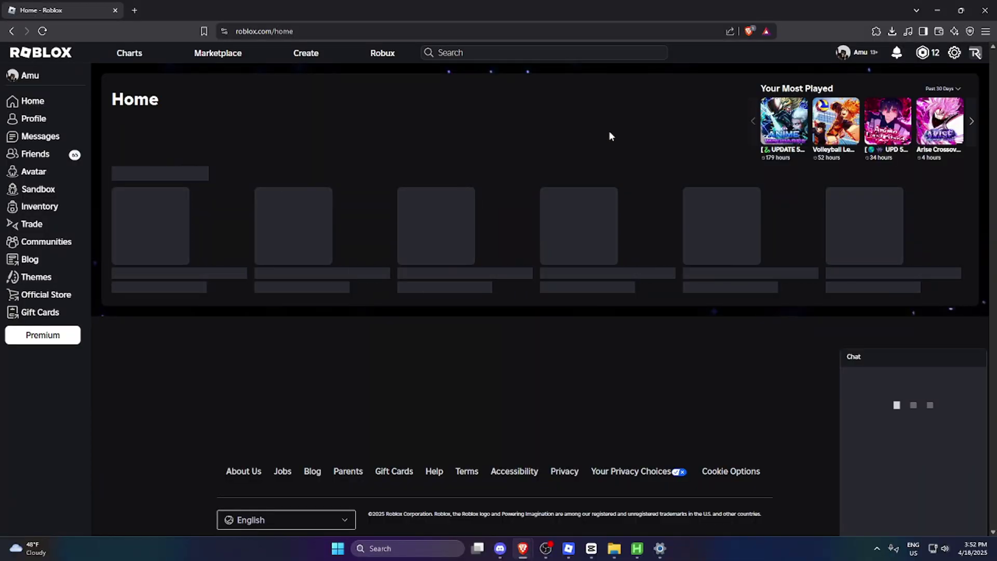
Confirm Experience chat is No one under Privacy & content maturity > Communication, then return to Roblox
left_click(955, 52)
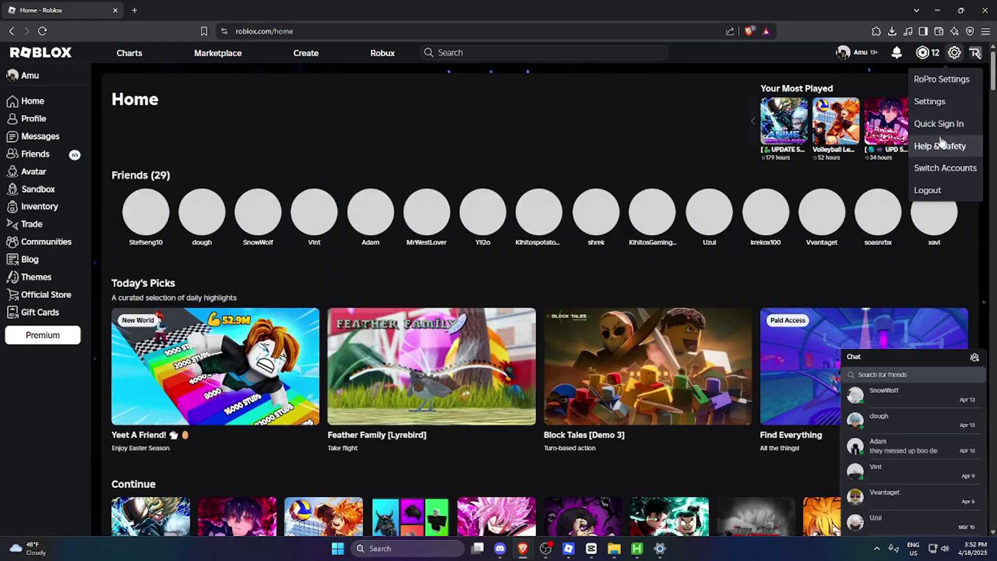
left_click(935, 100)
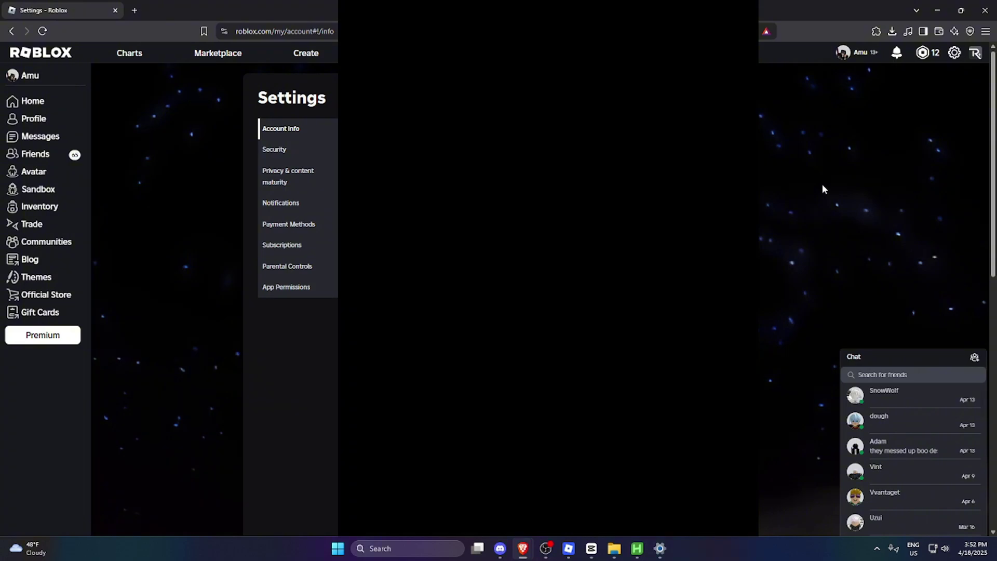
left_click(286, 187)
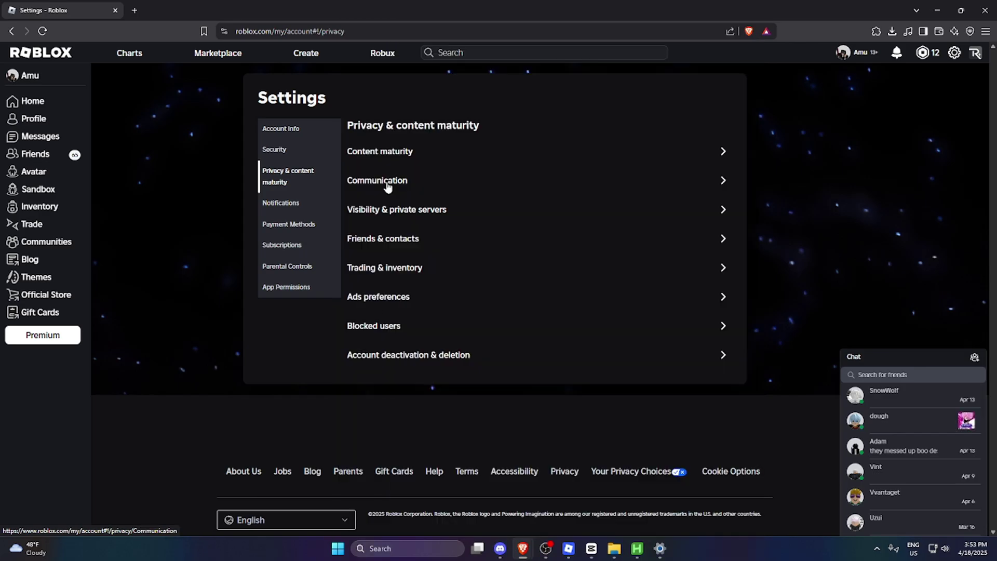
left_click(387, 187)
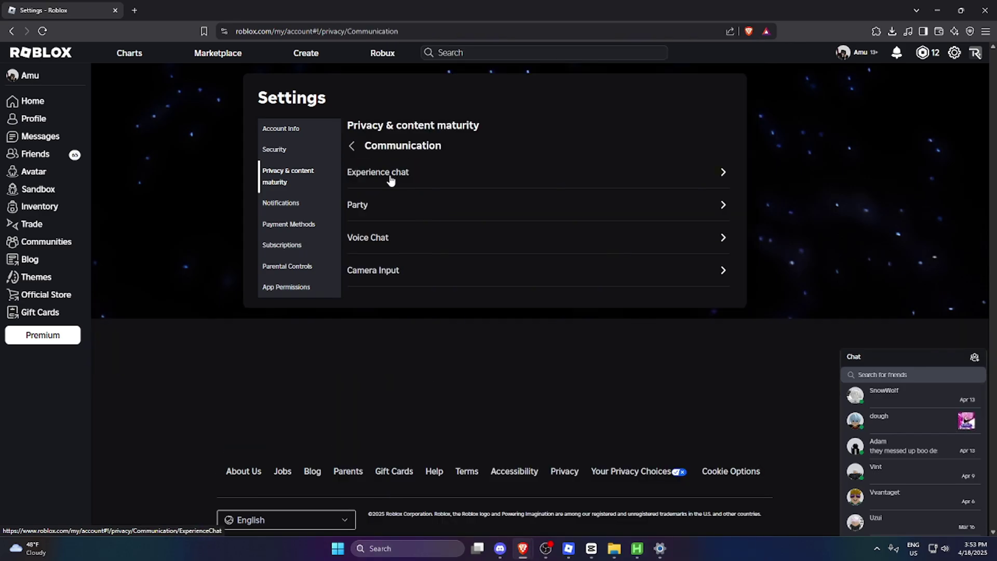
left_click(390, 180)
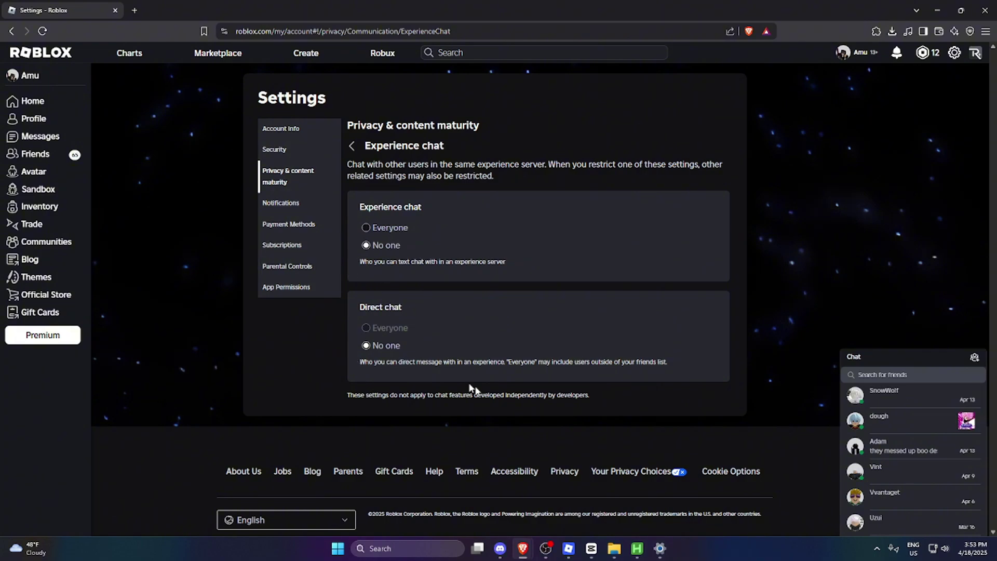
left_click(569, 547)
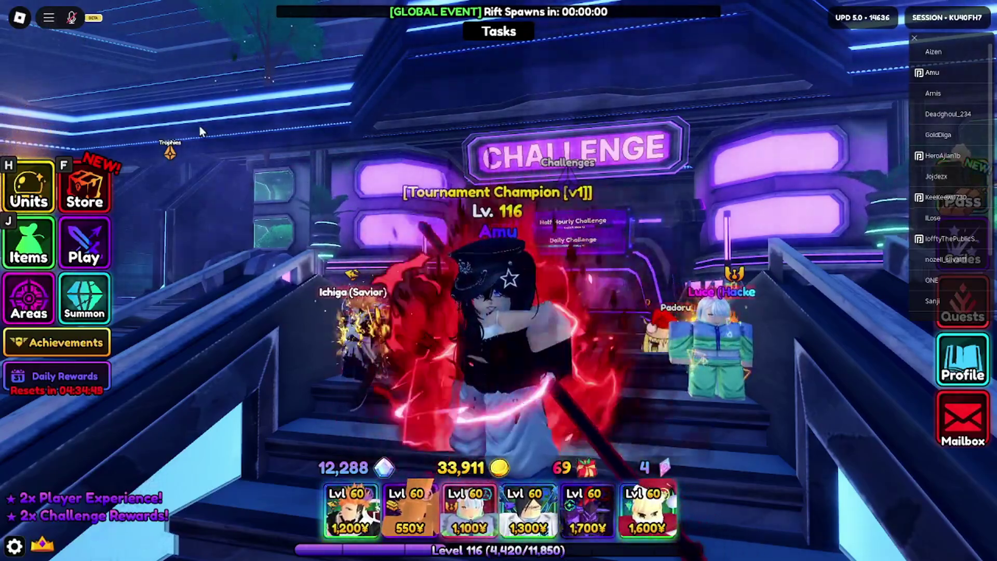
Dock Roblox in the macro frame with F1 and open the macro's Webhook Settings
key("F1")
left_click(471, 328)
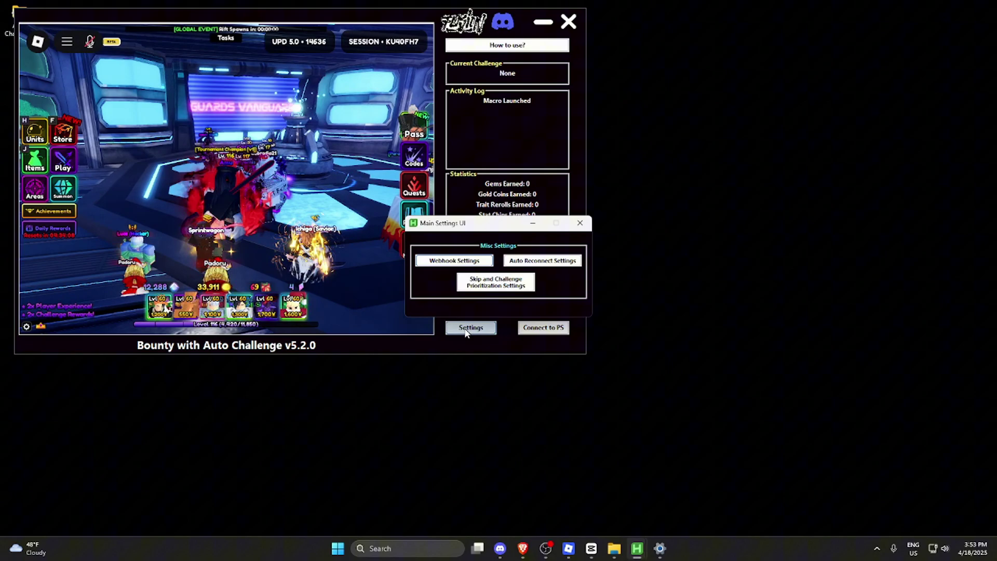
left_click(452, 258)
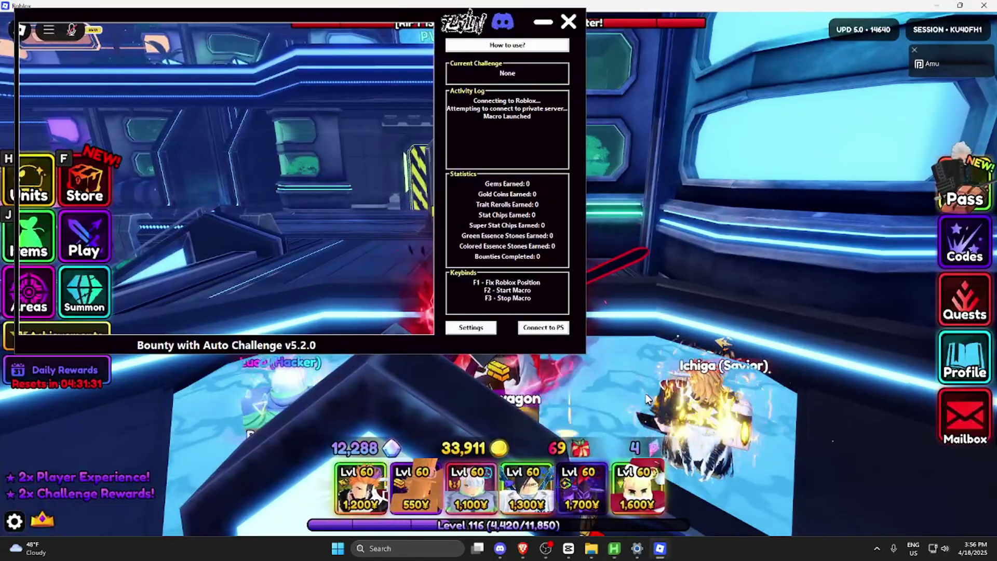
Dock Roblox into the Auto Challenge frame with F1 while it reconnects to the private server
key("F1")
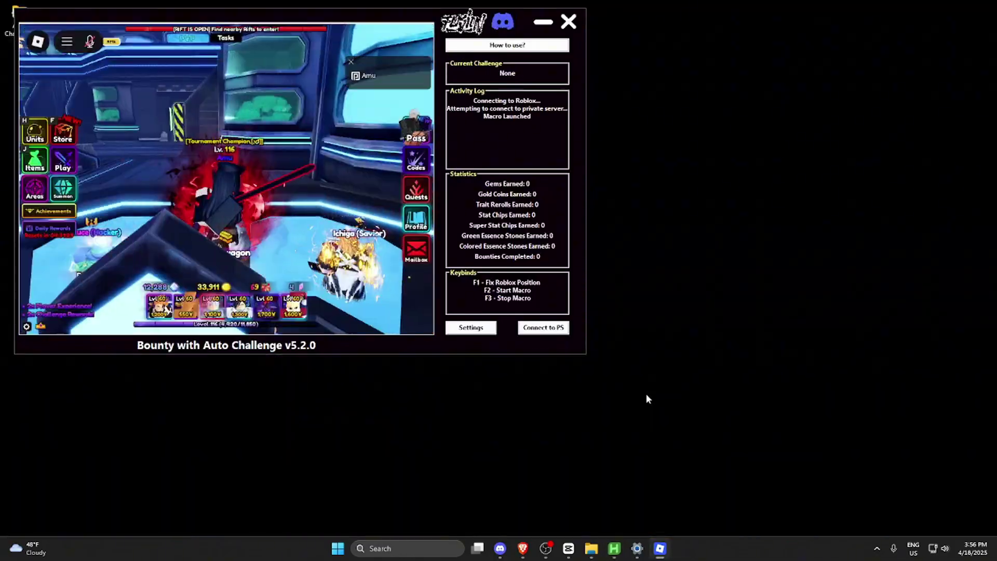